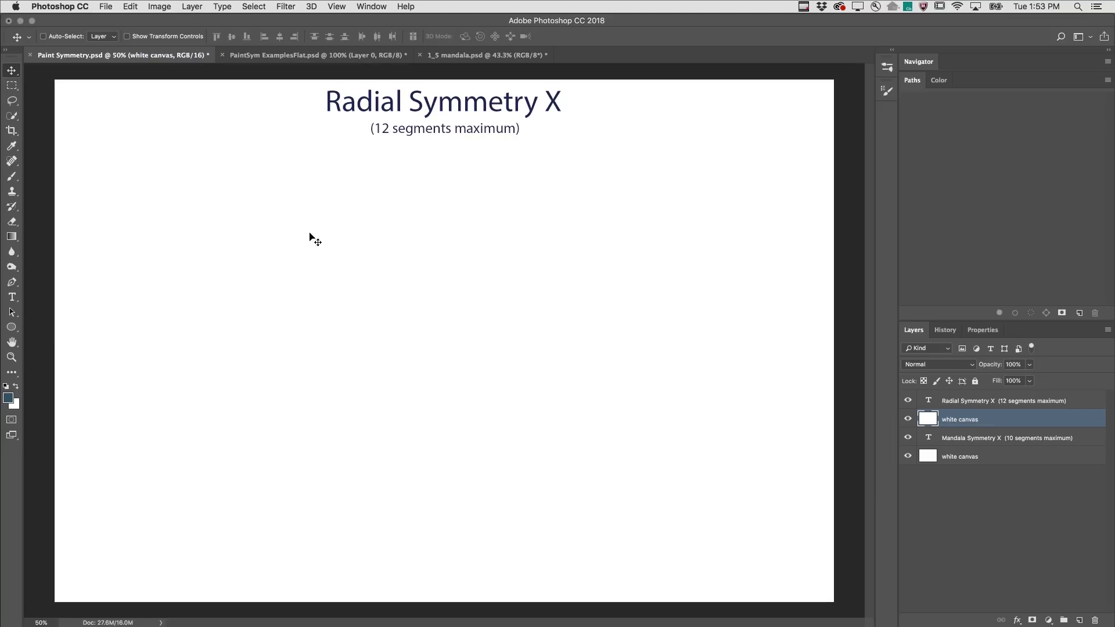
Turn on Enable Paint Symmetry in Technology Previews preferences and select the Brush tool.
click(62, 9)
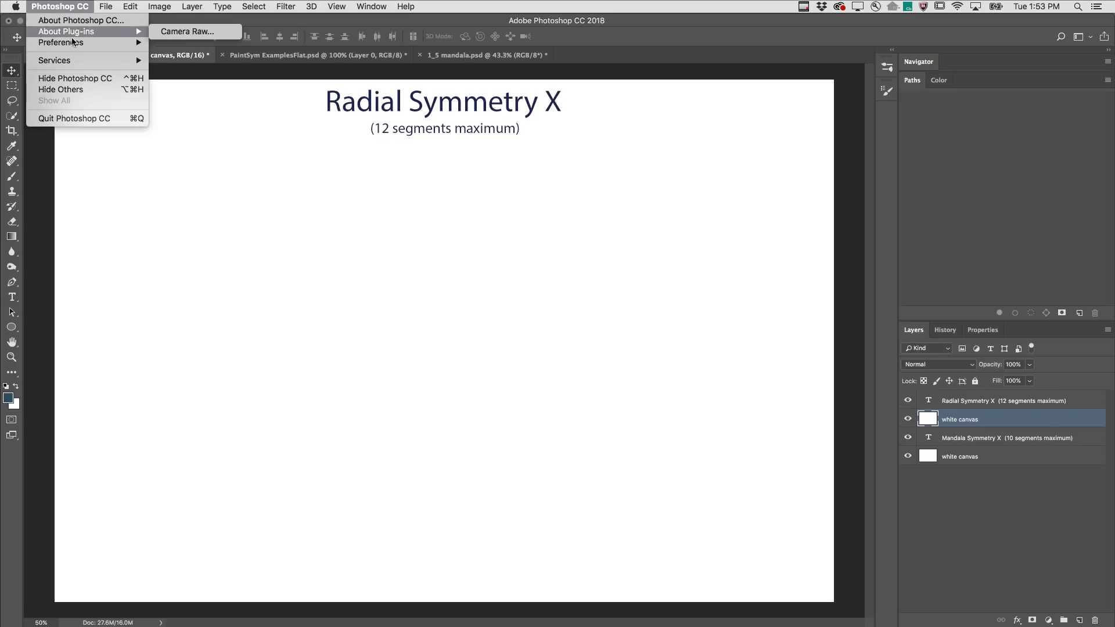
mouse_move(61, 43)
click(250, 236)
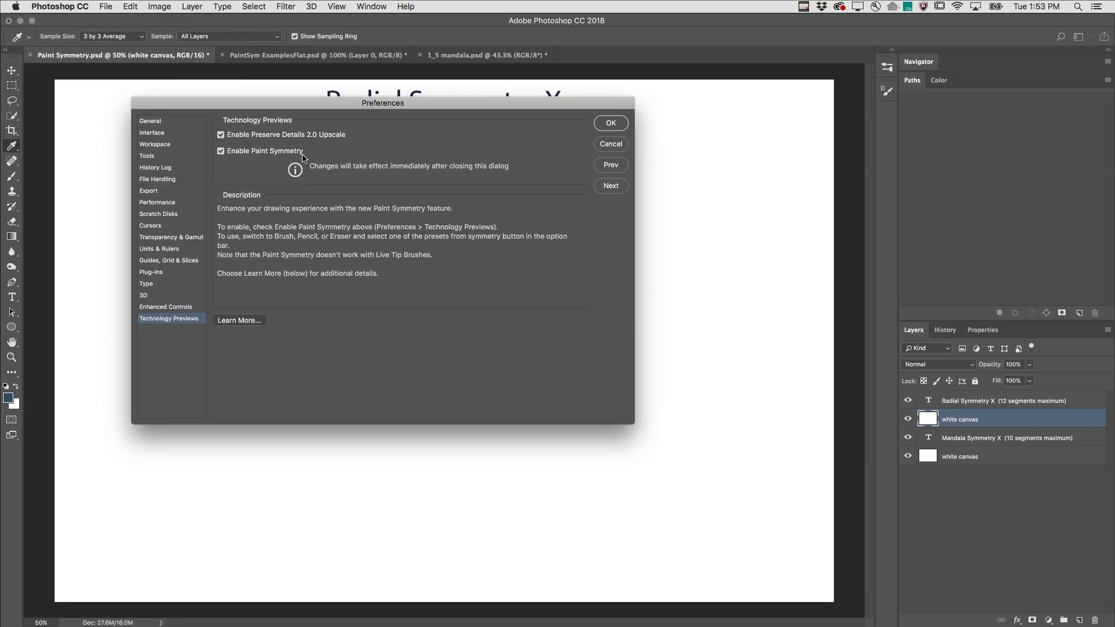
click(601, 124)
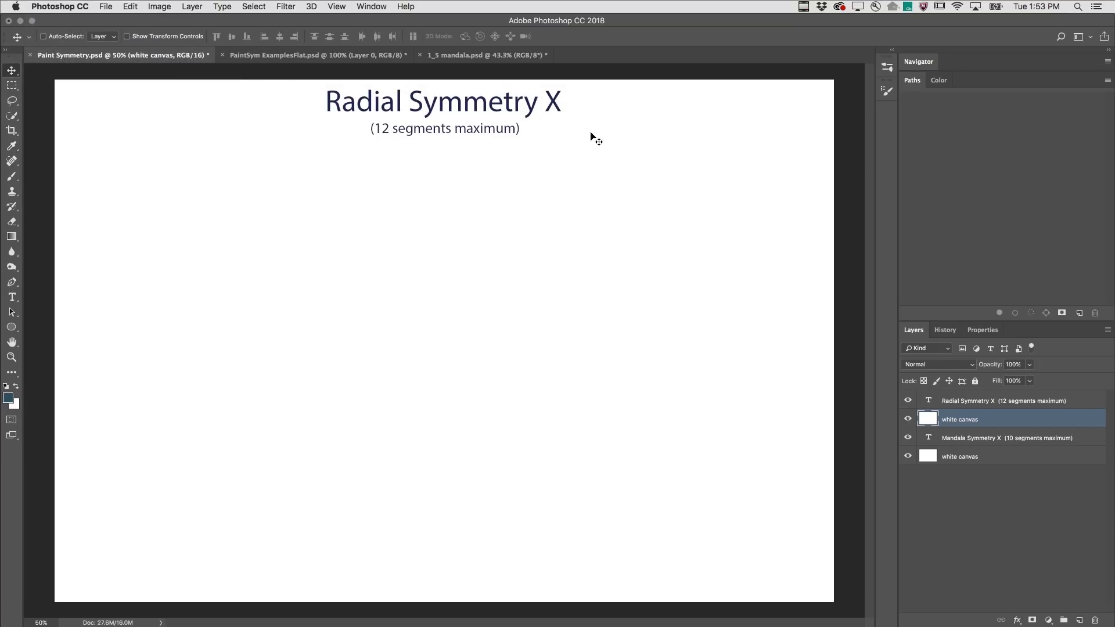
key(b)
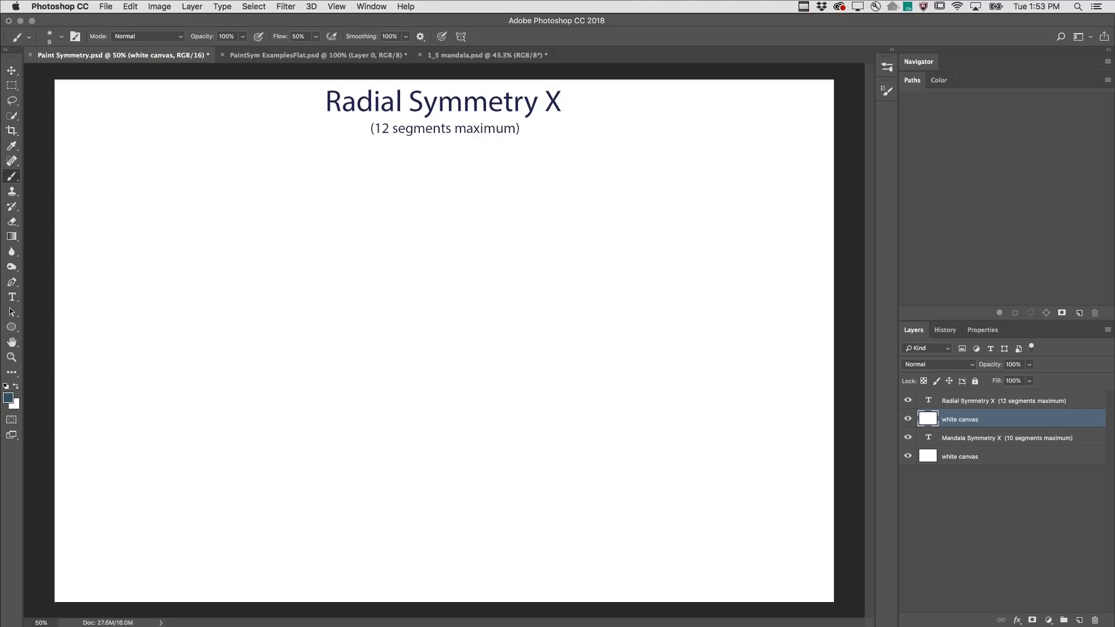
Create and commit a New Dual Axis symmetry guide centred on the blank canvas.
click(461, 37)
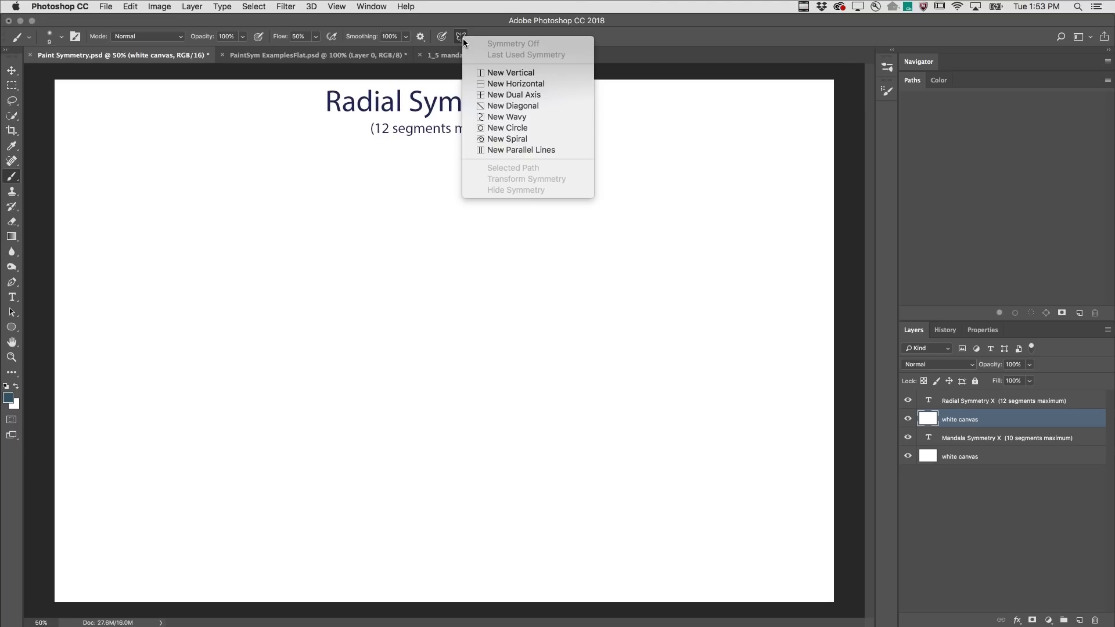
click(545, 94)
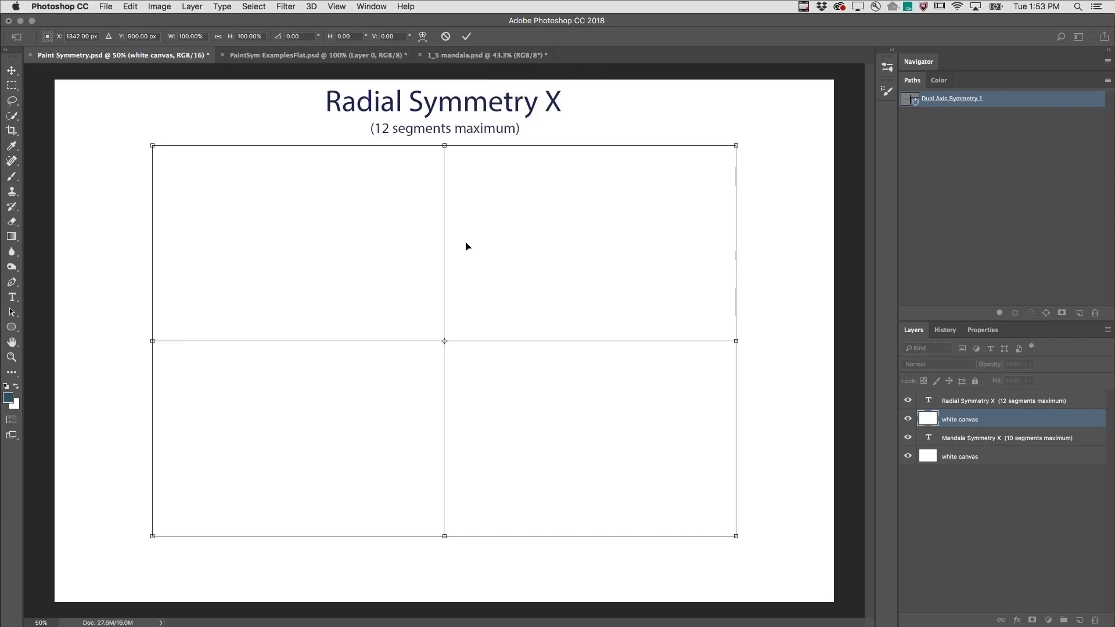
click(466, 36)
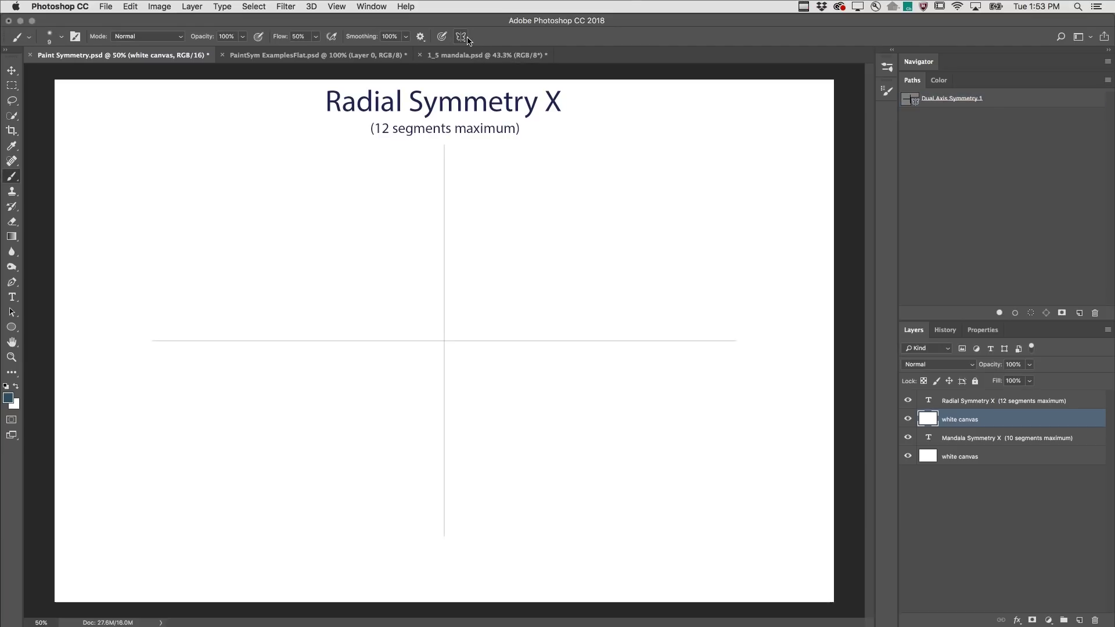
Rename the Dual Axis Symmetry 1 path to 'Radial Symmetry 10' and paint the first symmetric spokes.
double_click(964, 99)
text(Radial Symmetry 10)
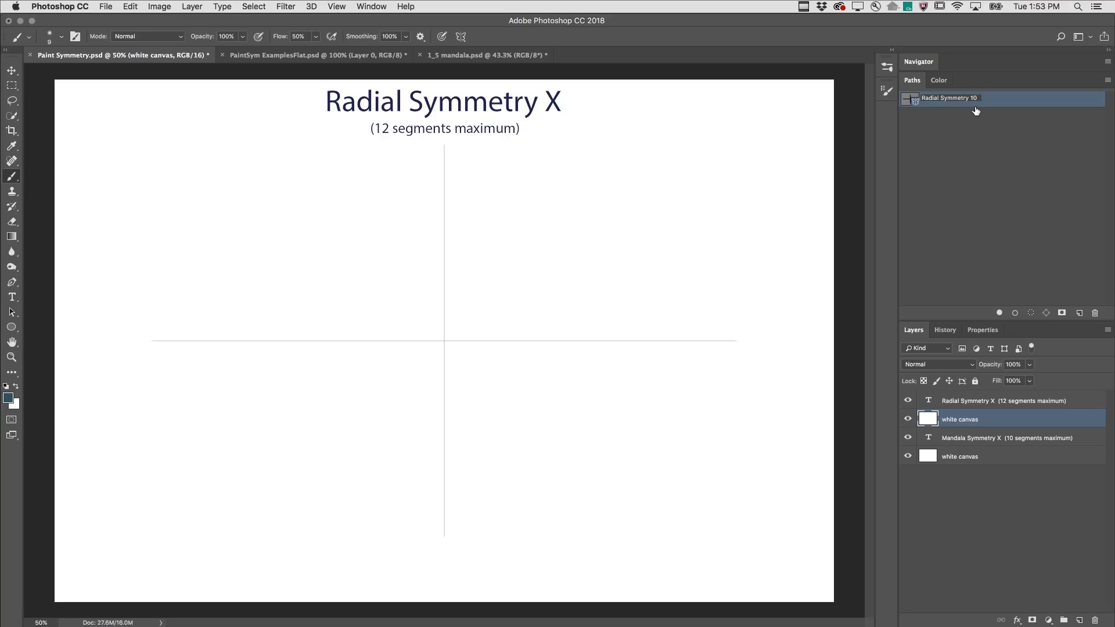
key(Return)
drag(445, 338, 627, 326)
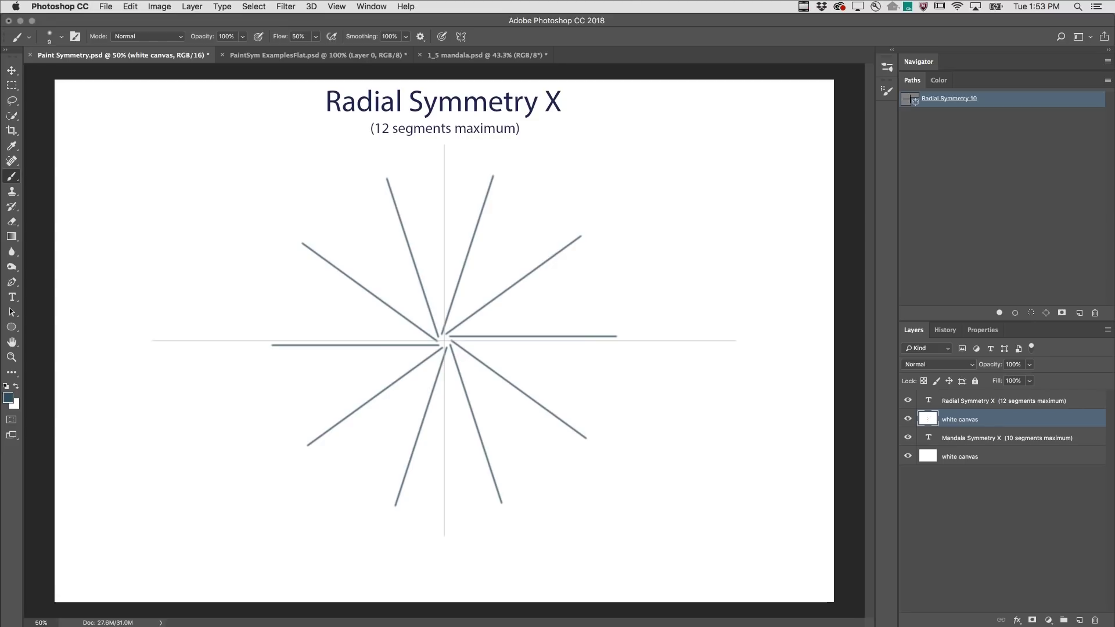
Add a second set of longer spokes and a ten-sided ring of strokes around the star.
drag(480, 331, 655, 331)
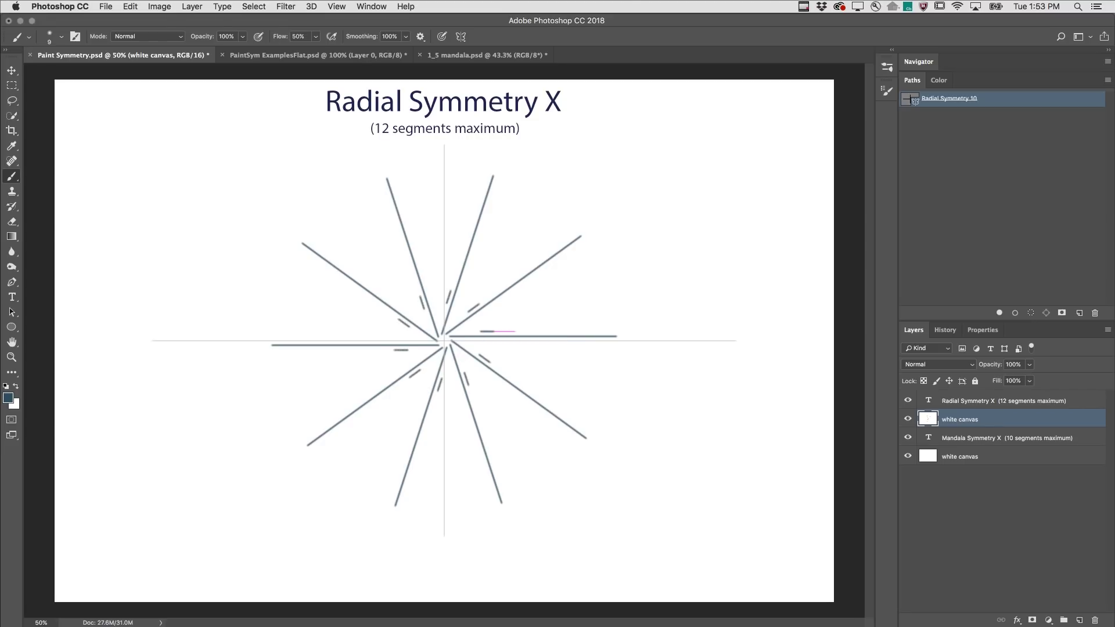
drag(597, 274, 596, 400)
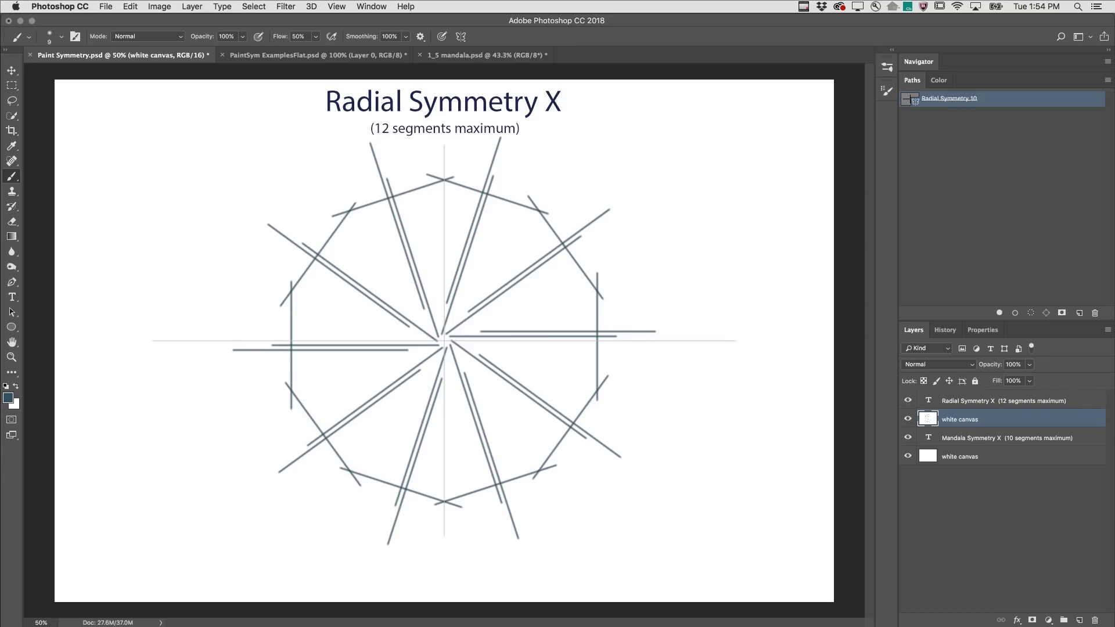
Hide the Radial layers, select the lower white canvas, and rename the path 'Mandala Symmetry 10'.
click(907, 401)
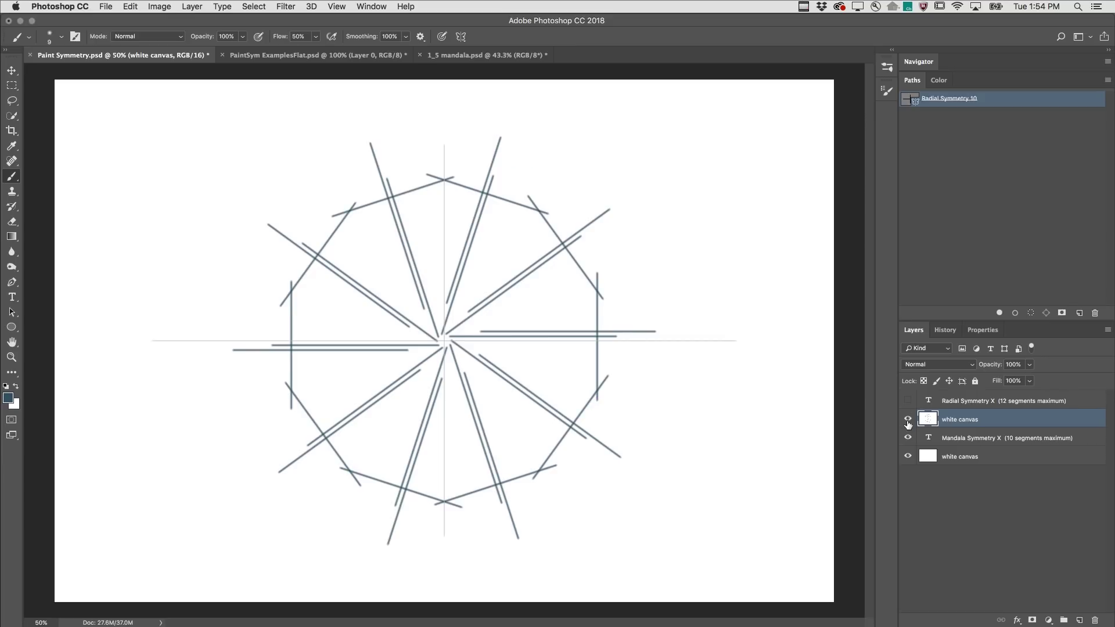
click(959, 458)
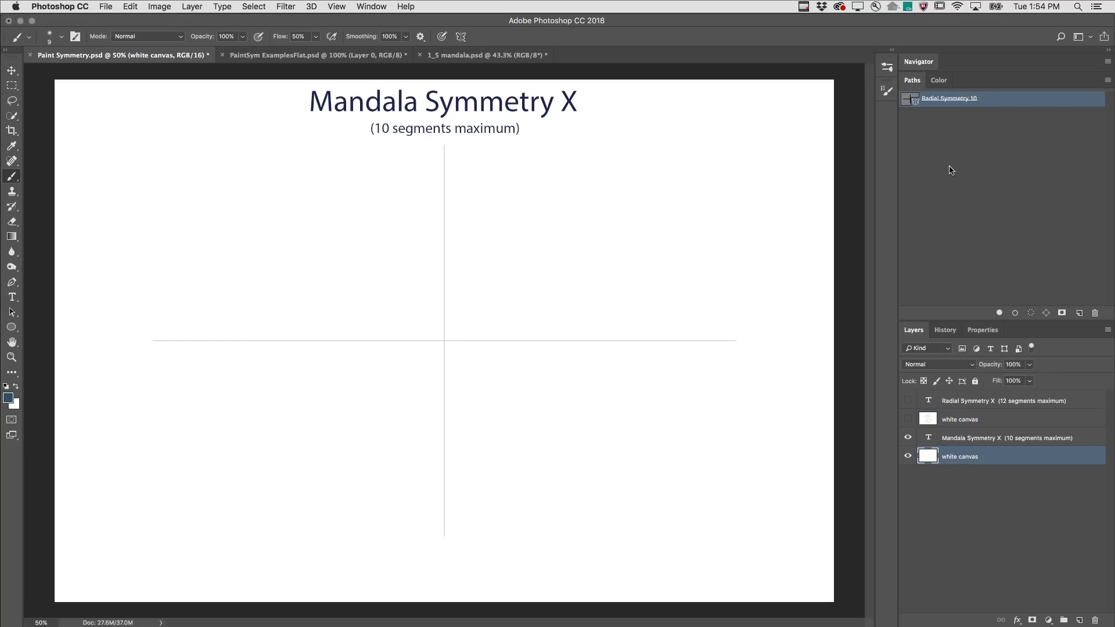
double_click(929, 100)
double_click(929, 98)
text(M)
text(andala)
key(Return)
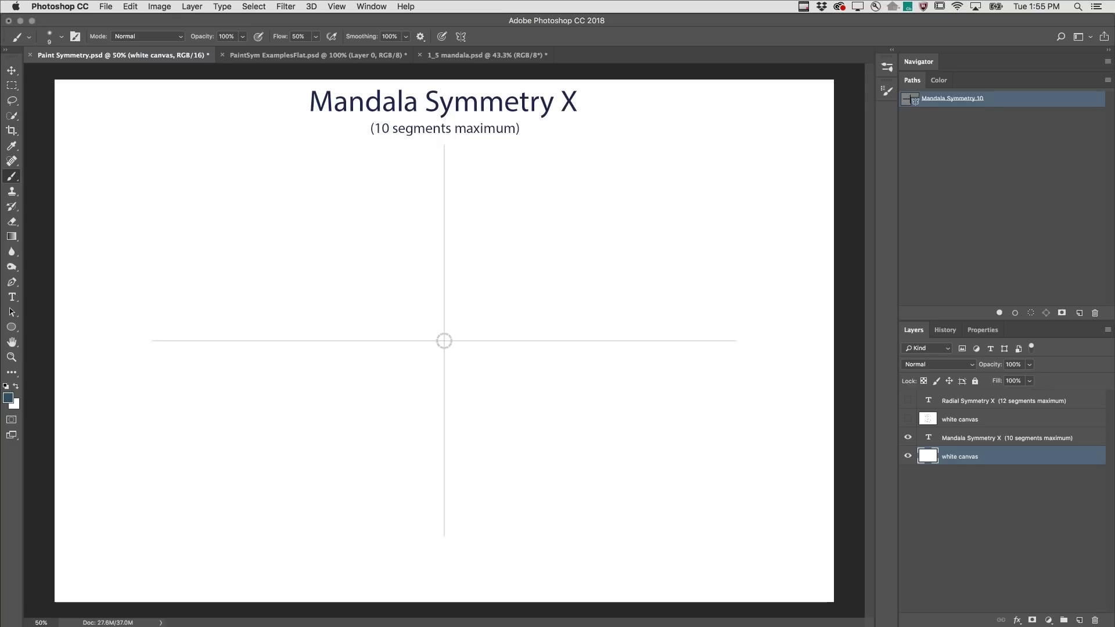
Paint ten looping petal strokes from the centre, then short tapered strokes between the arms.
mouse_move(444, 339)
mouse_down()
mouse_move(484, 321)
mouse_move(547, 259)
mouse_move(529, 291)
mouse_move(444, 340)
mouse_up()
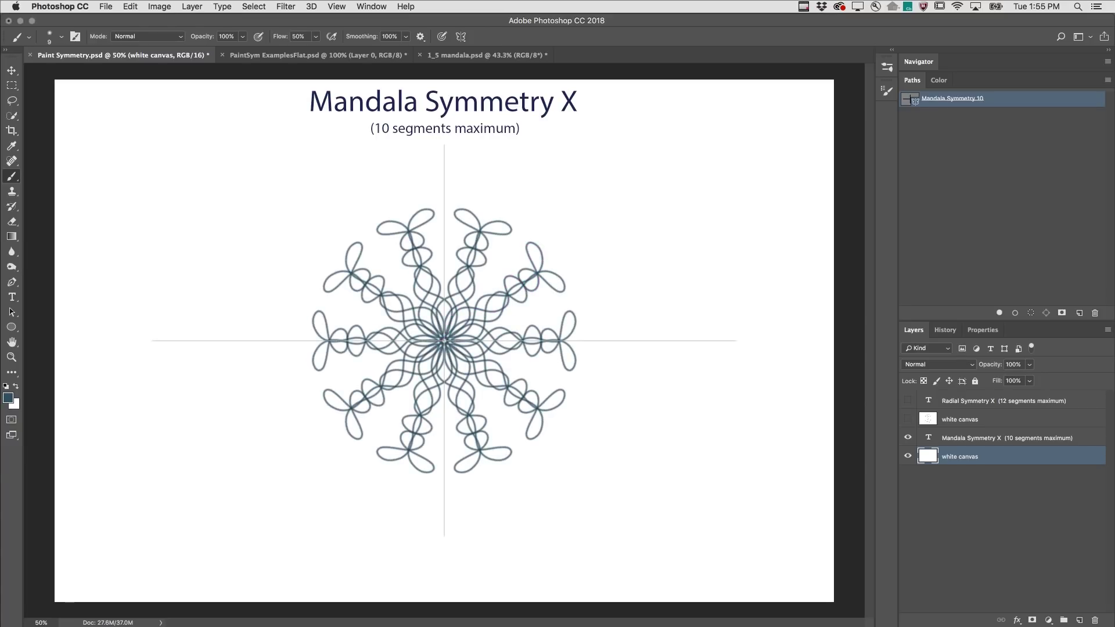
drag(525, 365, 565, 380)
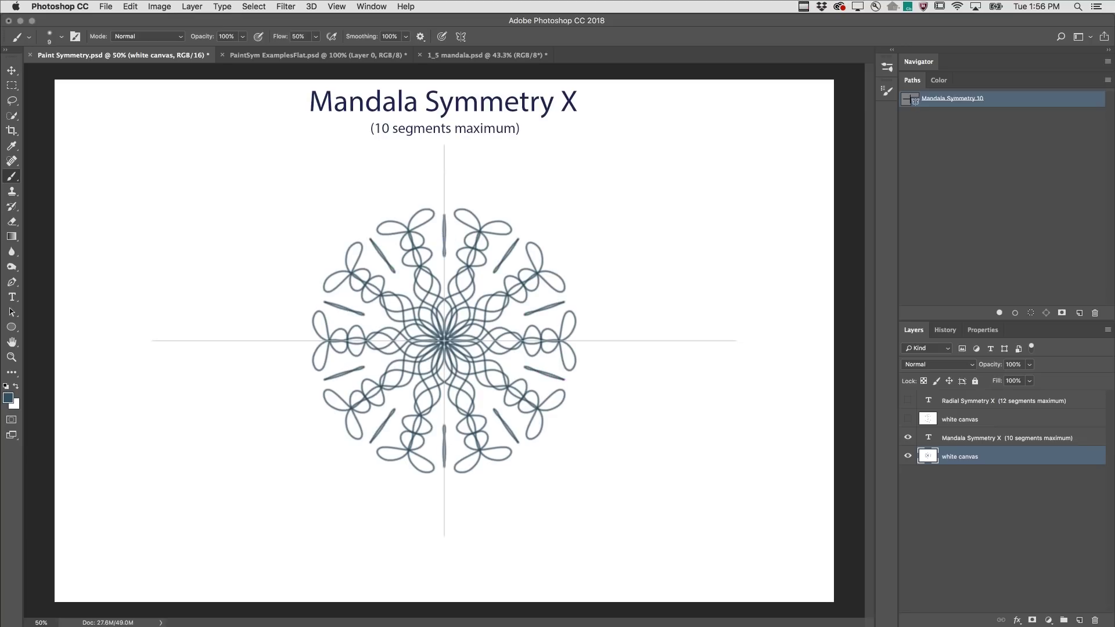
View the PaintSym ExamplesFlat.psd example grid, then the colourful 1_5 mandala.psd document.
click(285, 56)
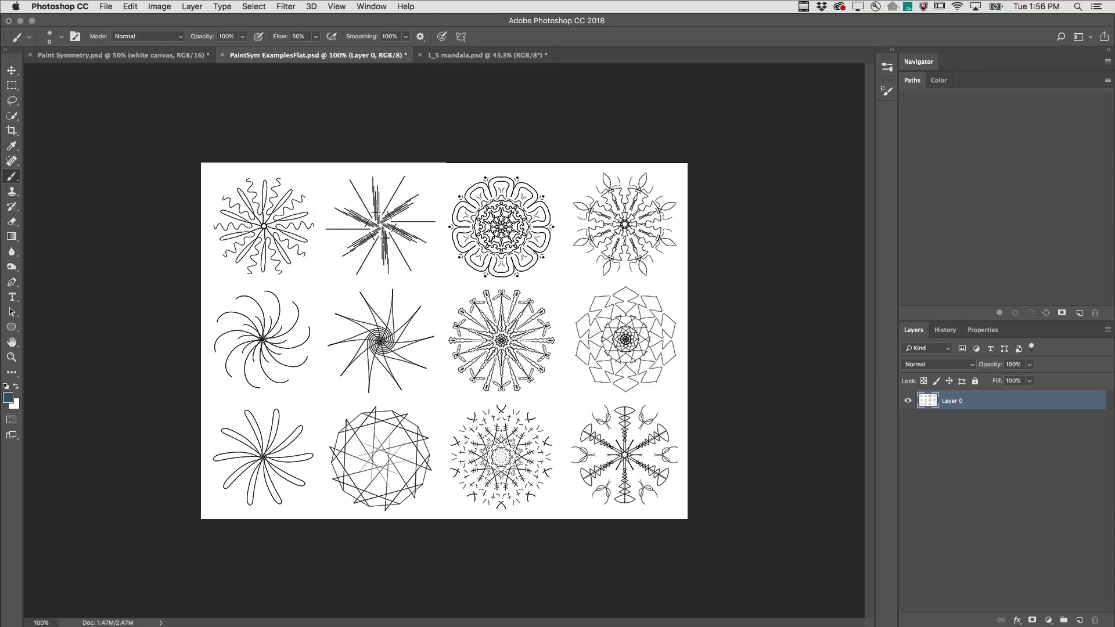
click(457, 55)
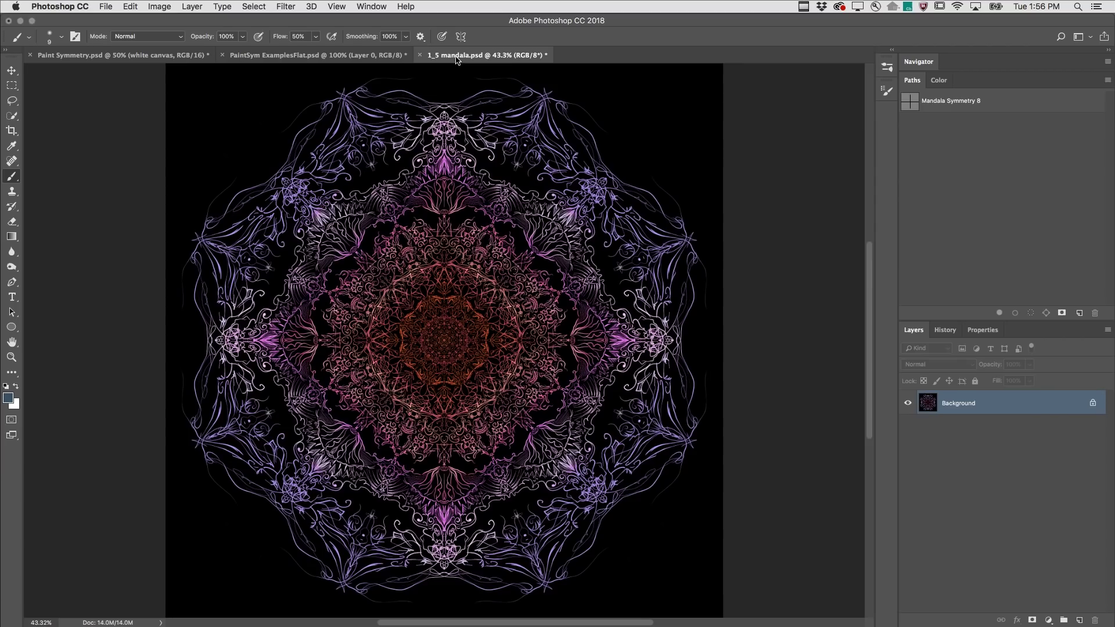